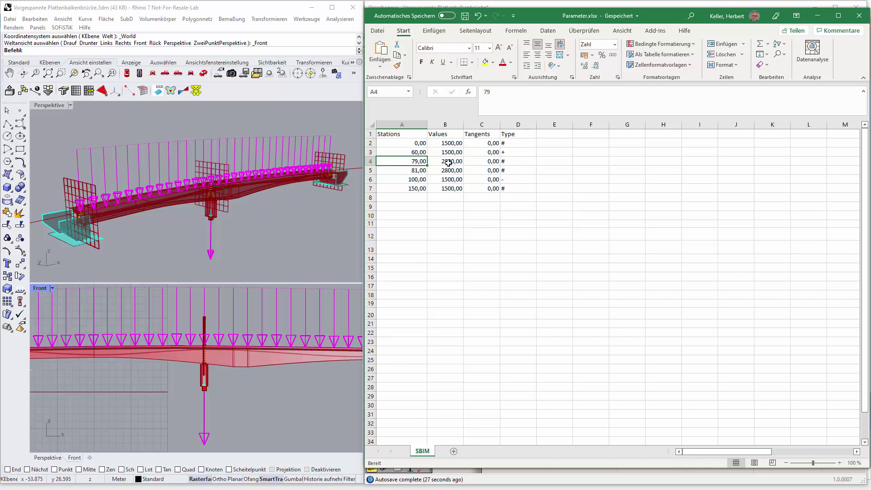
Change the stations in cells A4 and A5 of the parameter sheet to 74 and 76, and save the workbook
double_click(405, 162)
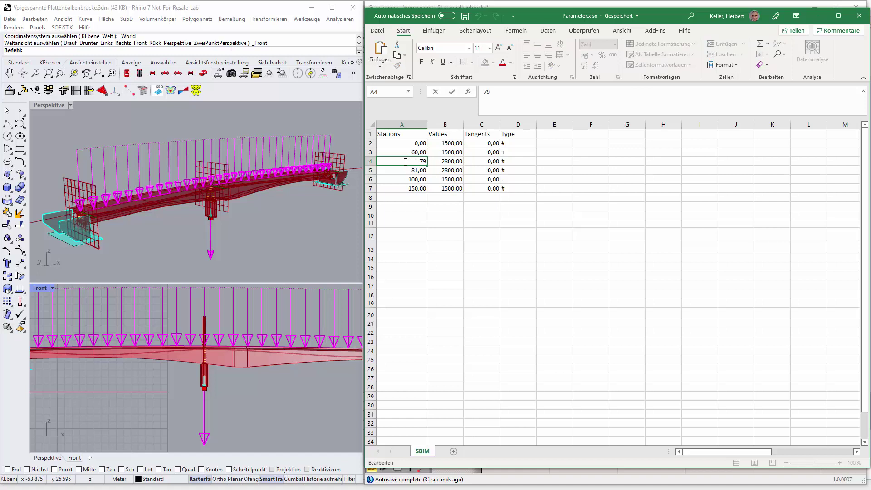
key("Return")
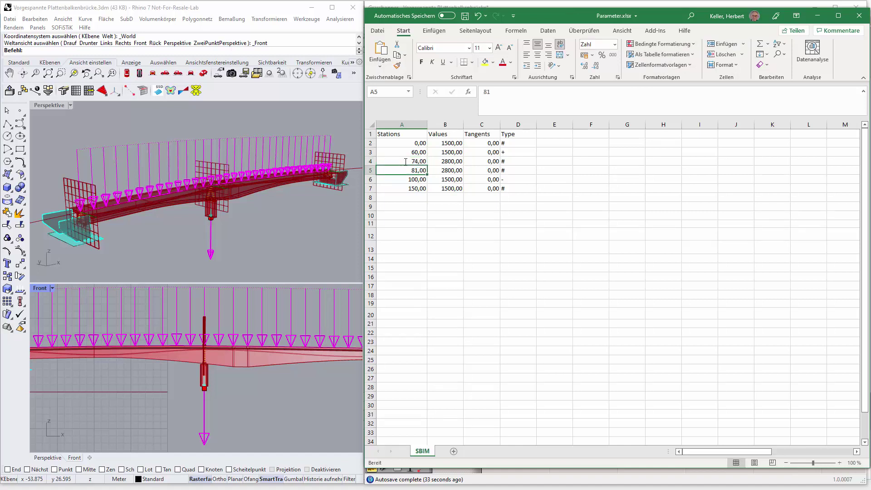
type("76")
key("Return")
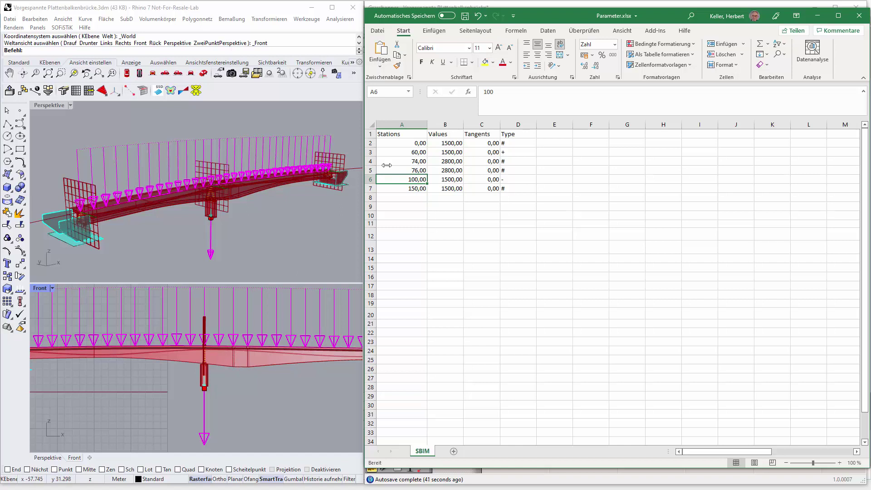
left_click(466, 17)
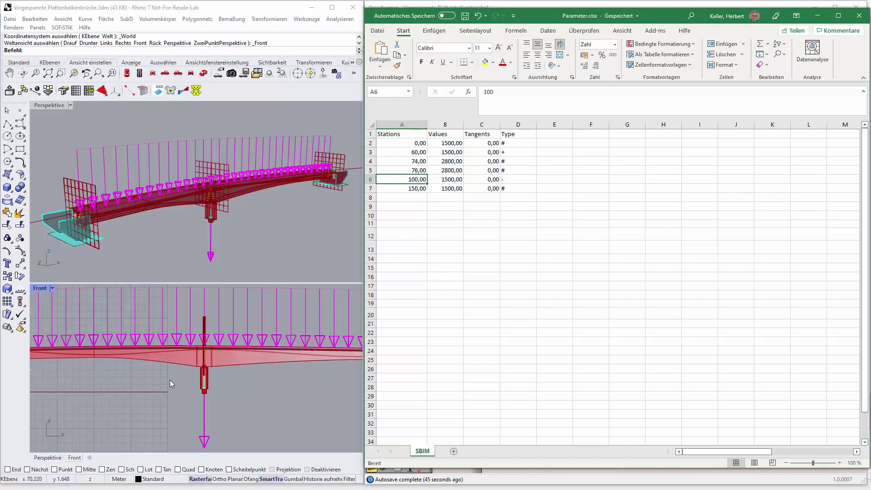
Examine the updated girder haunch over the pier in the front view and the abutment in the perspective view
scroll(169, 380, "up", 2)
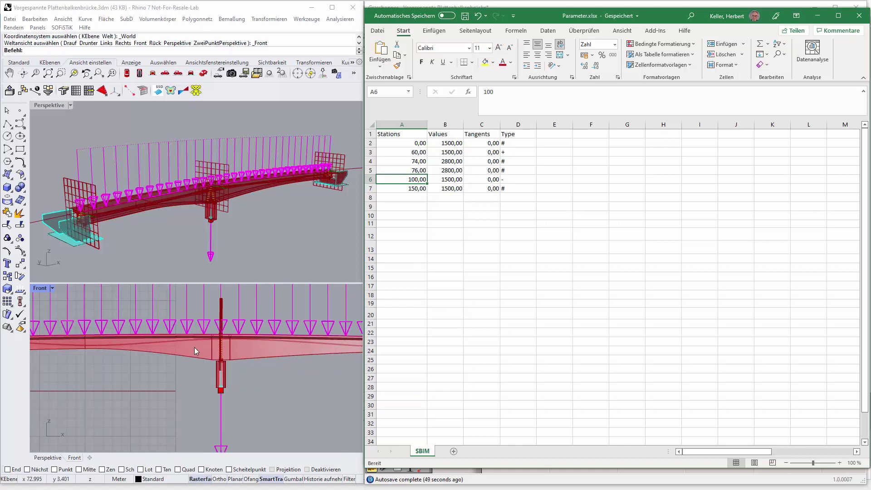
scroll(146, 358, "down", 1)
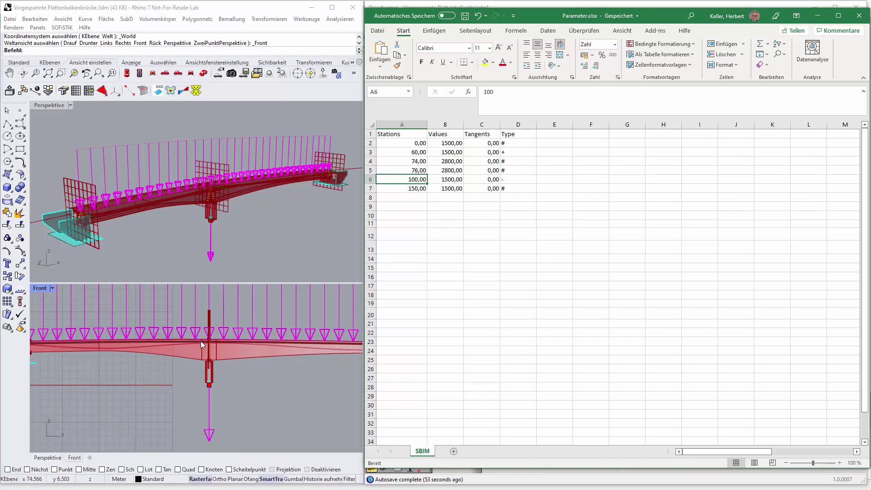
scroll(220, 348, "up", 3)
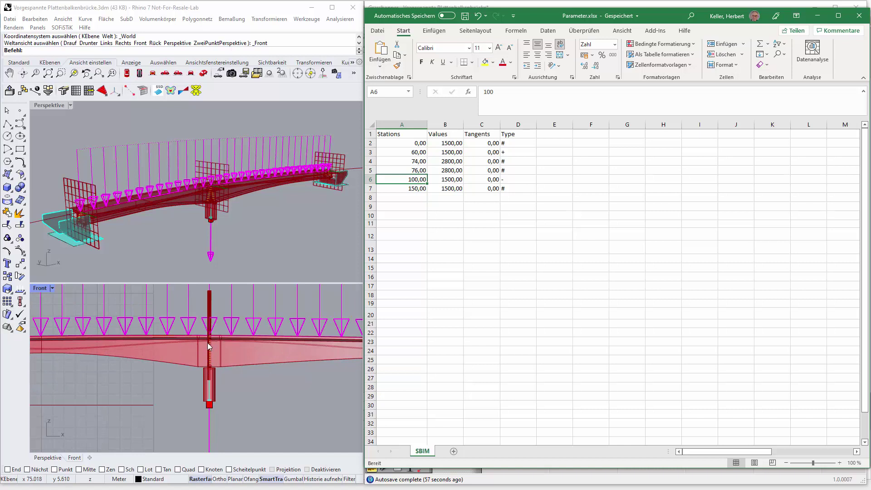
scroll(211, 348, "down", 4)
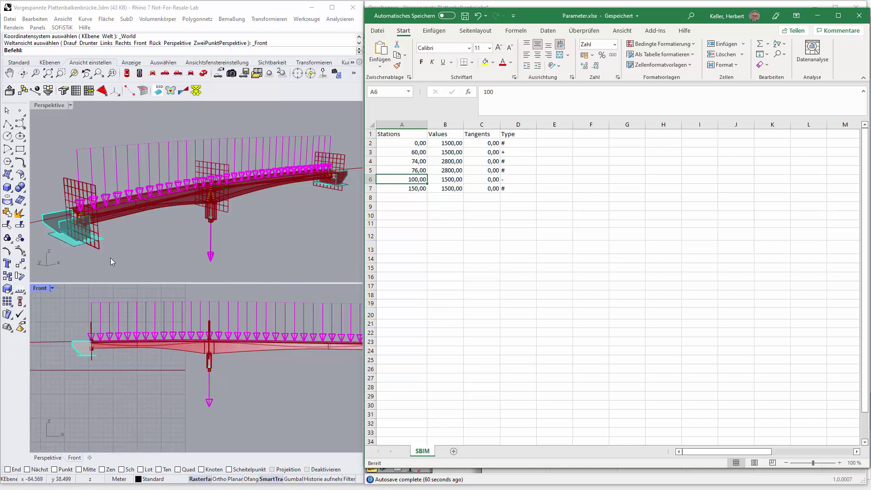
right_click_drag(110, 257, 127, 229)
scroll(124, 222, "up", 5)
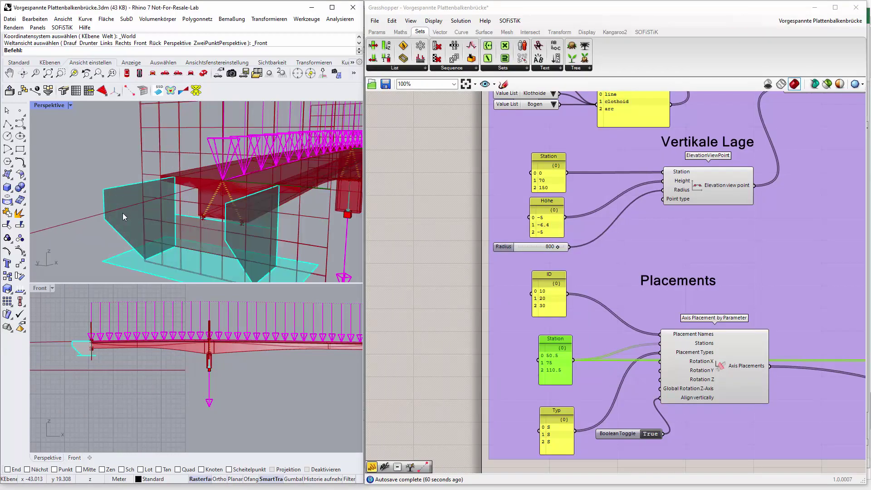
scroll(122, 216, "down", 2)
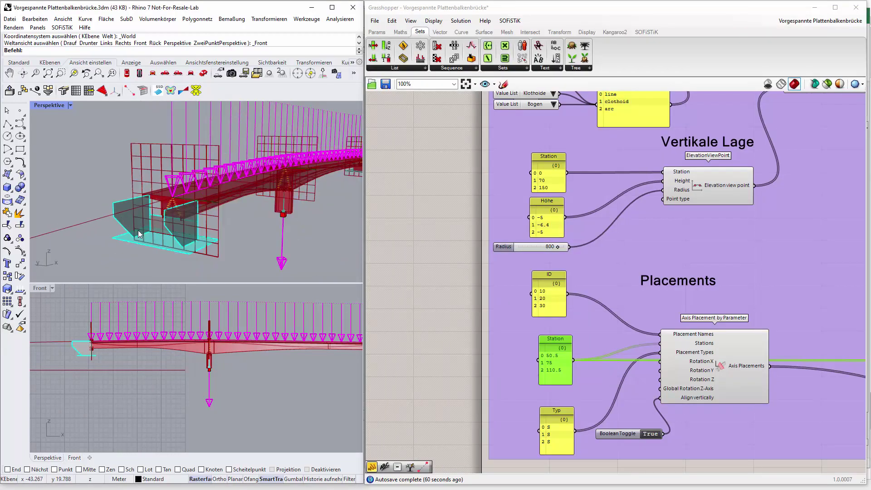
In Grasshopper, set the abutment foundation's Fundamentbreite to 4.80, Fundamentlänge to 8.70 and Fundamentüberstand to 1.09
left_click(747, 255)
scroll(747, 256, "down", 6)
right_click_drag(758, 291, 509, 245)
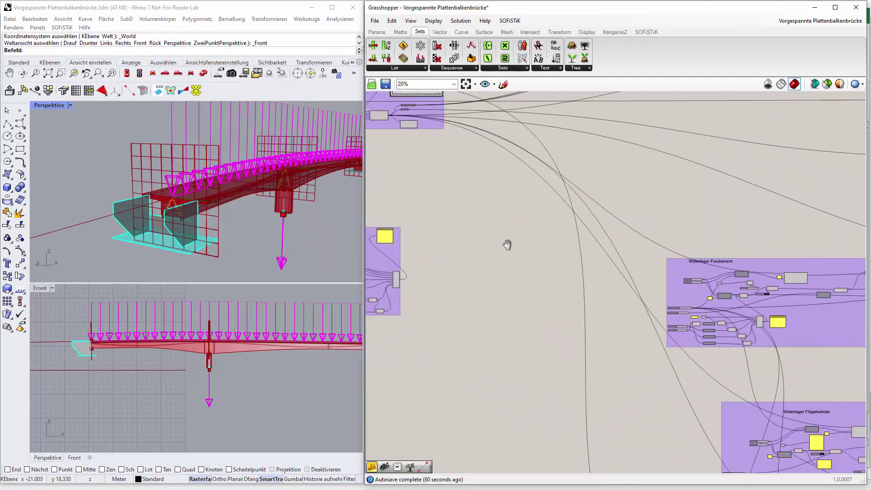
scroll(700, 334, "up", 2)
scroll(535, 272, "up", 6)
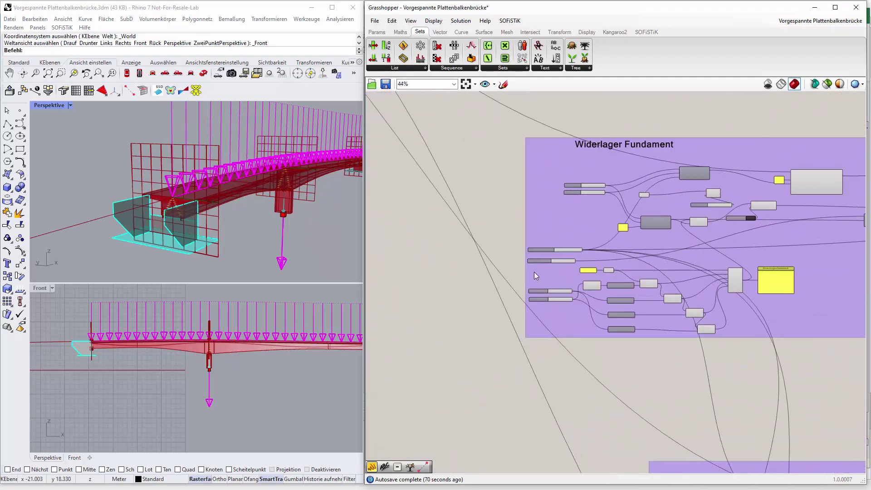
scroll(614, 409, "up", 1)
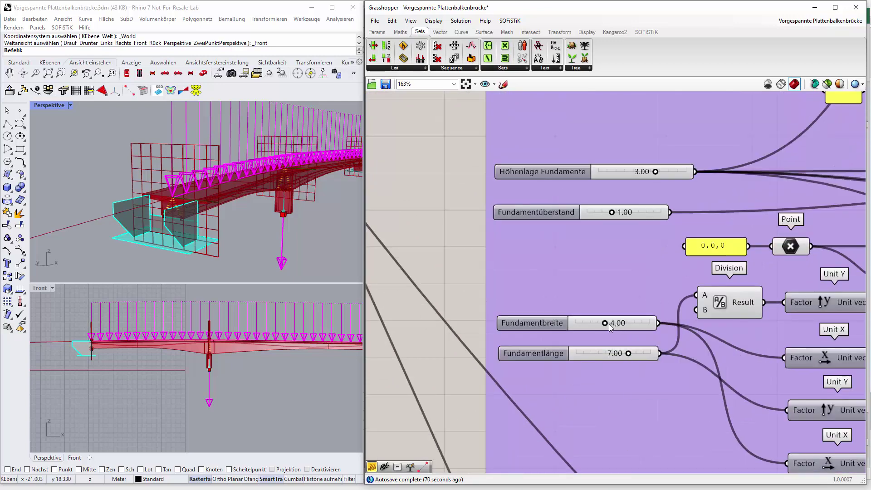
mouse_move(608, 325)
left_mouse_down()
mouse_move(633, 323)
mouse_move(611, 326)
left_mouse_up()
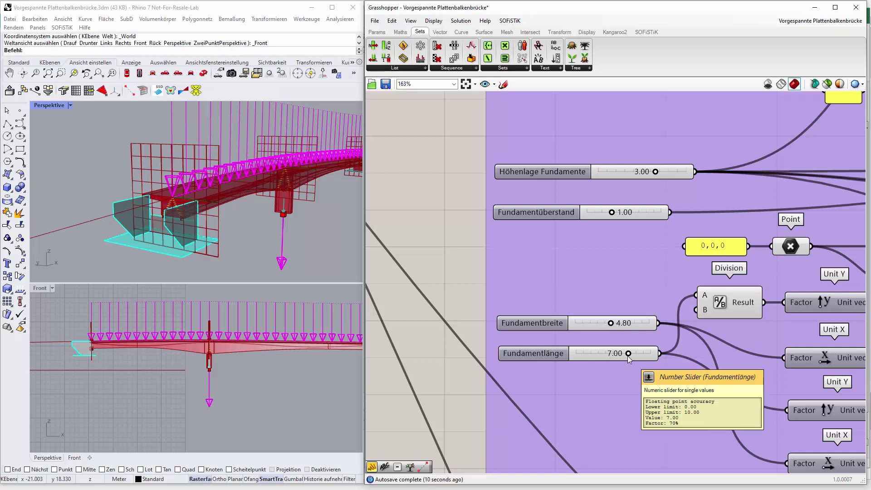
left_click_drag(628, 355, 642, 361)
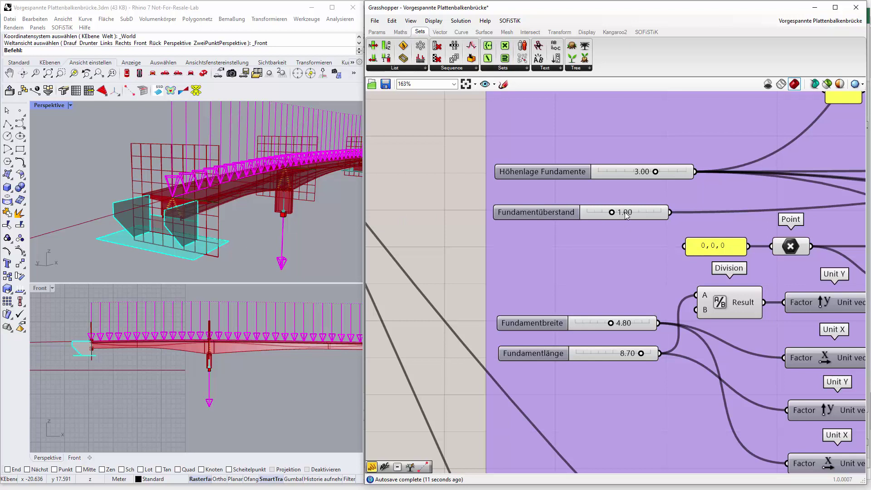
mouse_move(615, 215)
left_mouse_down()
mouse_move(637, 214)
mouse_move(604, 214)
mouse_move(632, 214)
mouse_move(619, 225)
left_mouse_up()
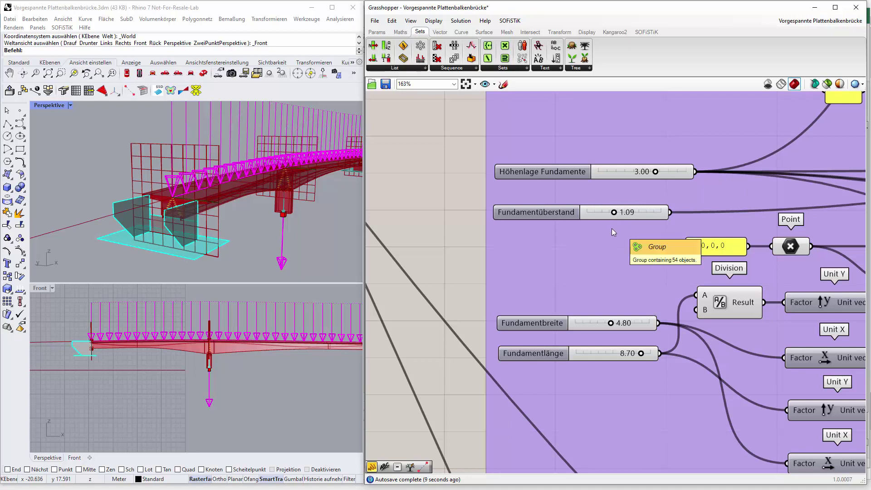
In the abutment wing wall definition, set Abstand der Flügel to 6.01 and Flügelhöhe (hohe Seite) to 4.01
scroll(755, 257, "down", 10)
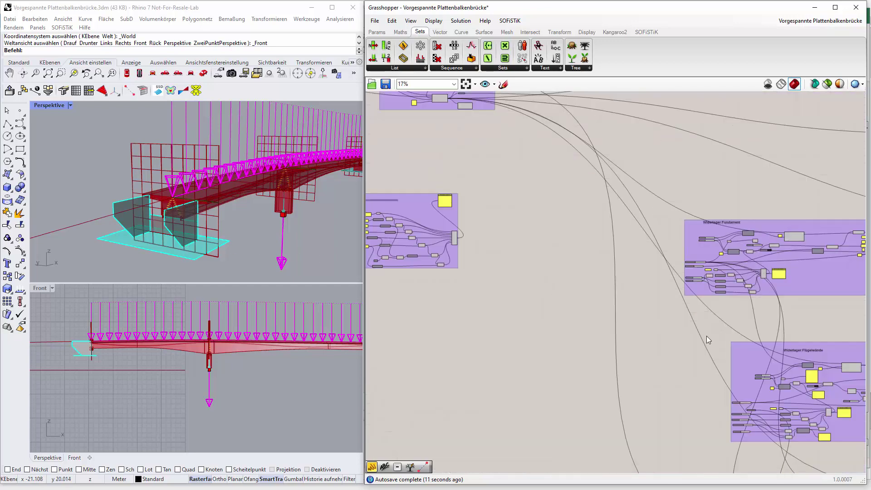
scroll(715, 269, "up", 7)
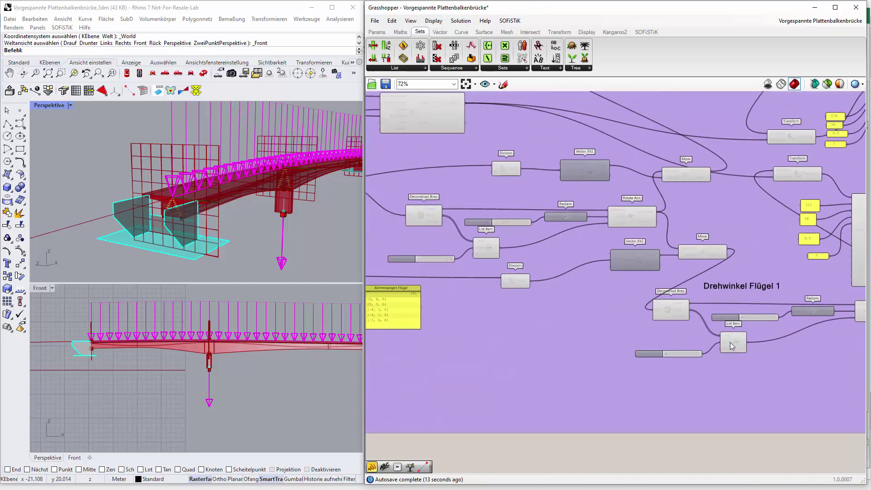
right_click_drag(594, 326, 726, 331)
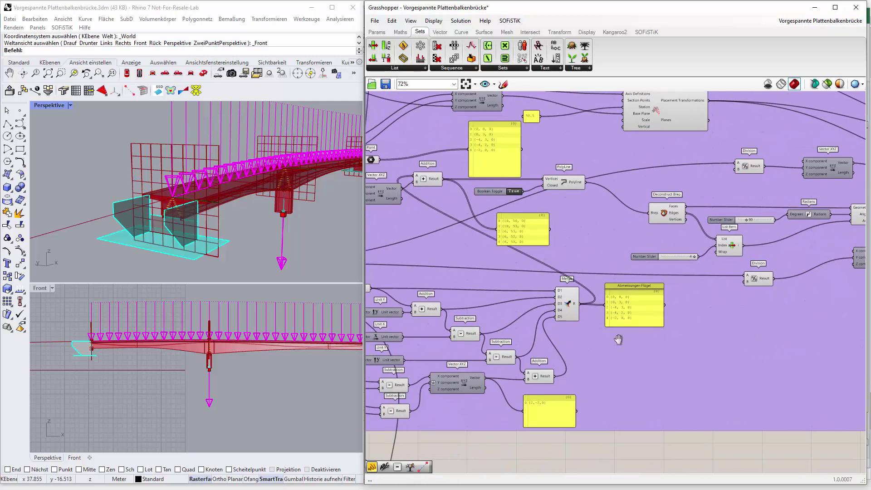
right_click_drag(408, 354, 552, 344)
scroll(481, 325, "up", 4)
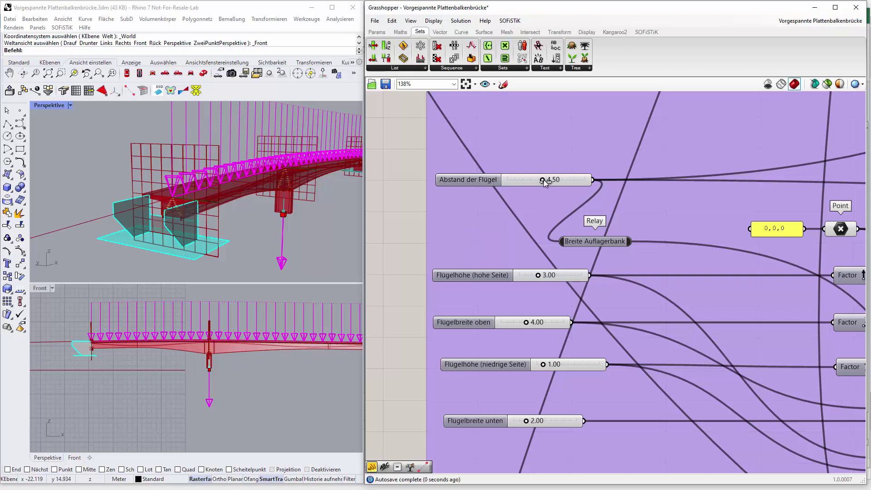
left_click_drag(542, 180, 557, 181)
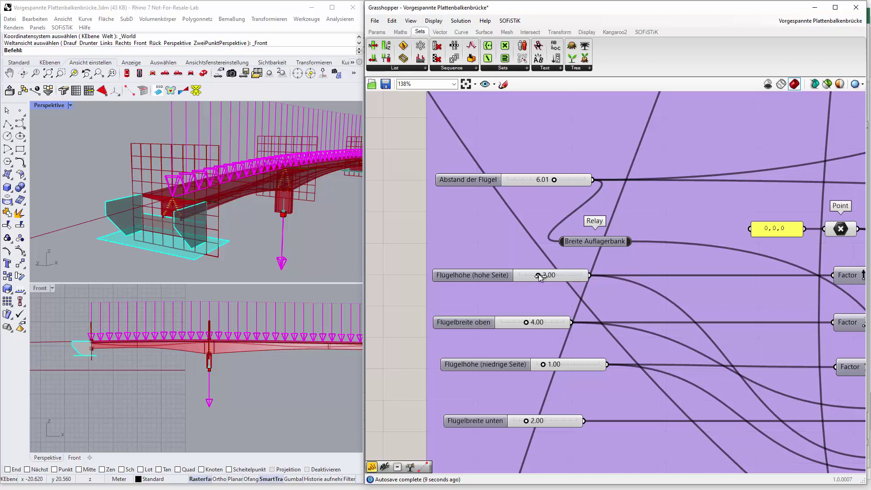
left_click_drag(540, 277, 545, 279)
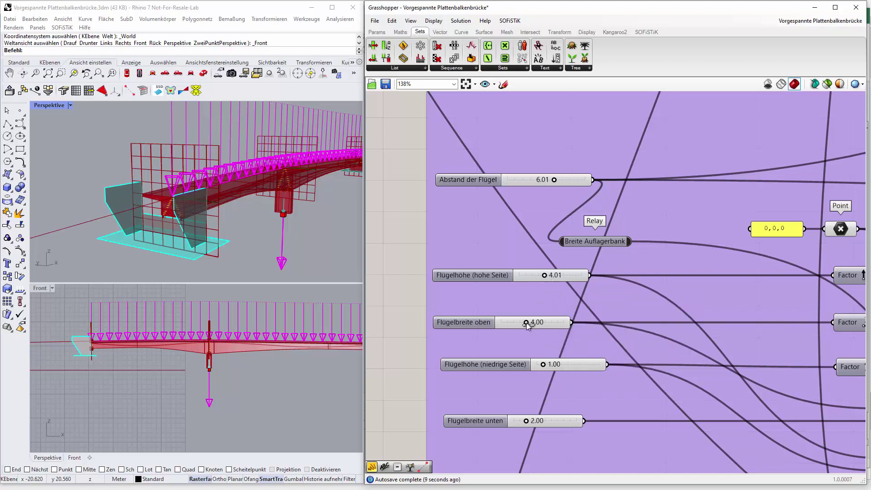
Set the wing walls' Flügelbreite oben to 6.02, Flügelhöhe (niedrige Seite) to 1.58 and Flügelbreite unten to 2.51
left_click_drag(526, 321, 541, 327)
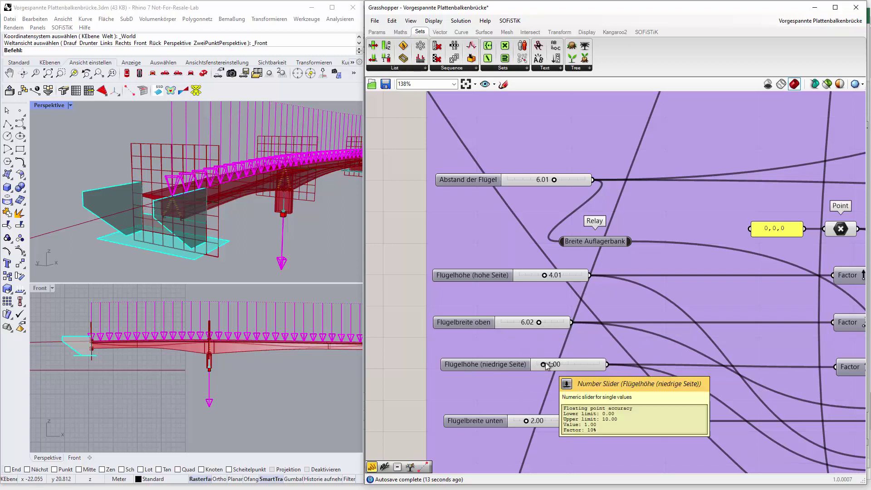
left_click_drag(547, 366, 549, 368)
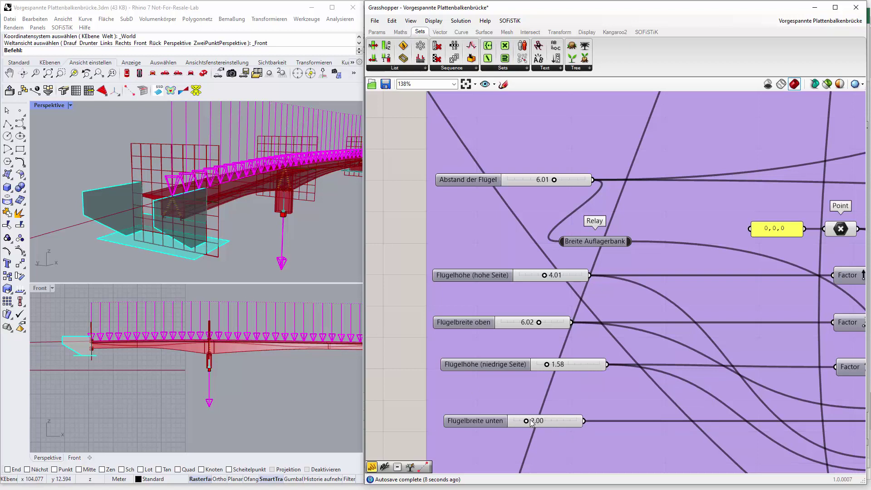
left_click_drag(526, 422, 530, 424)
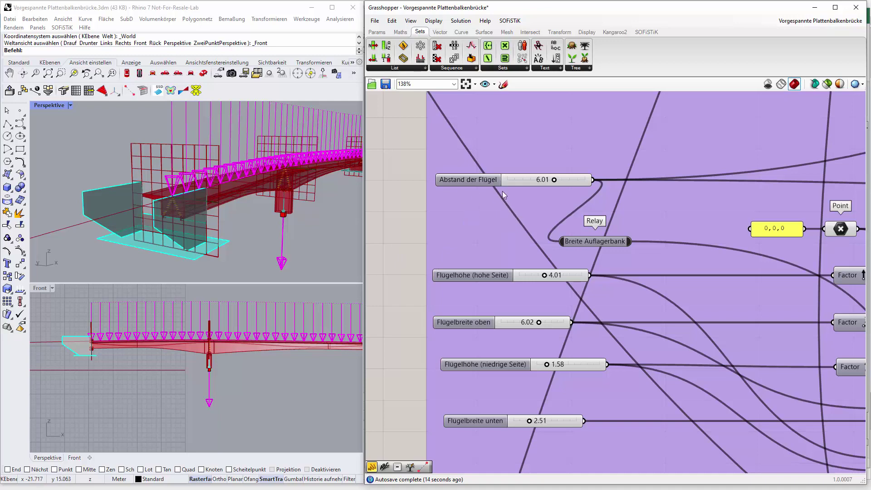
Set Höhenlage Fundamente in the abutment foundation definition to 4.00
scroll(503, 191, "down", 5)
right_click_drag(459, 177, 540, 385)
scroll(515, 238, "up", 8)
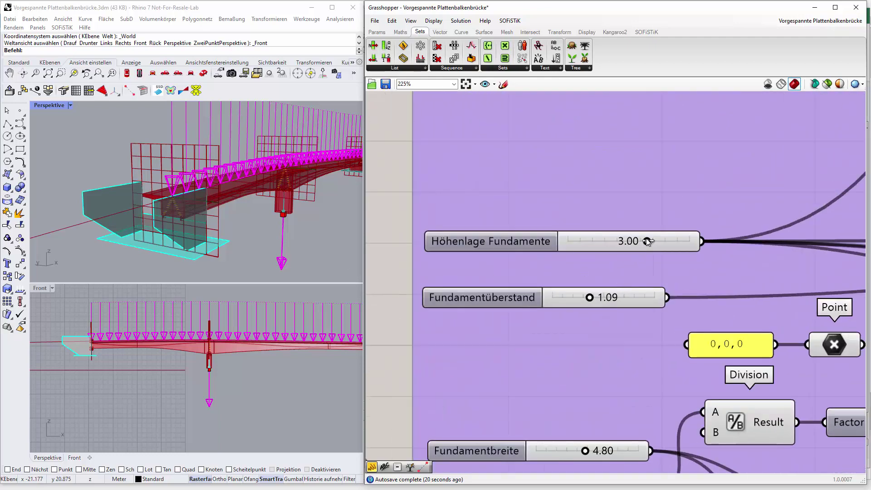
mouse_move(648, 241)
left_mouse_down()
mouse_move(655, 242)
mouse_move(646, 240)
left_mouse_up()
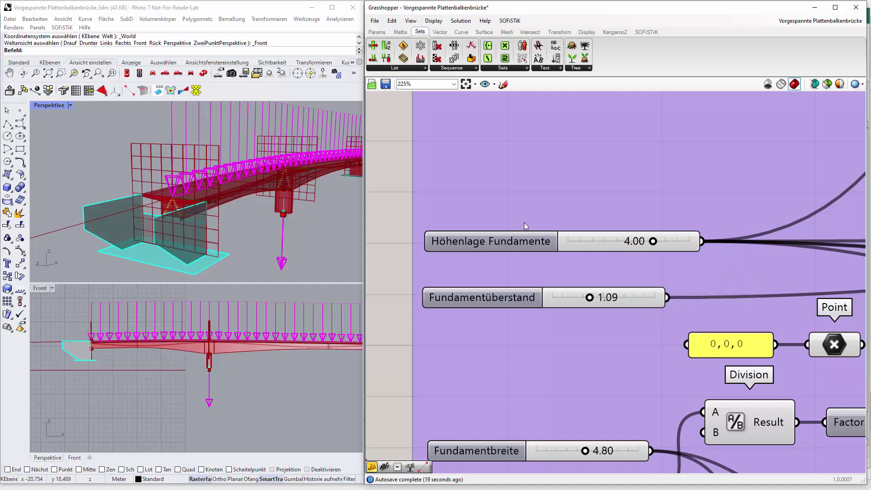
Set the rotation angle of the first wing wall (Drehwinkel Flügel 1) to 16 degrees
scroll(524, 223, "down", 5)
right_click_drag(717, 331, 476, 312)
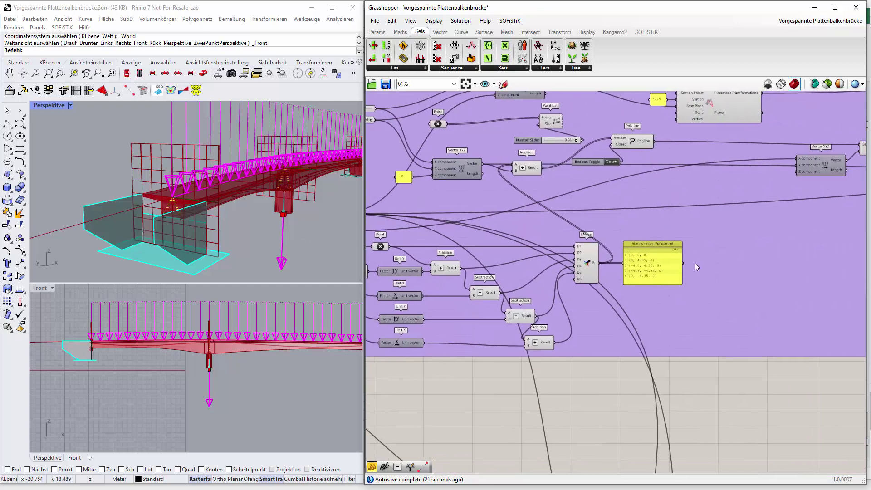
scroll(695, 262, "down", 2)
right_click_drag(695, 262, 480, 163)
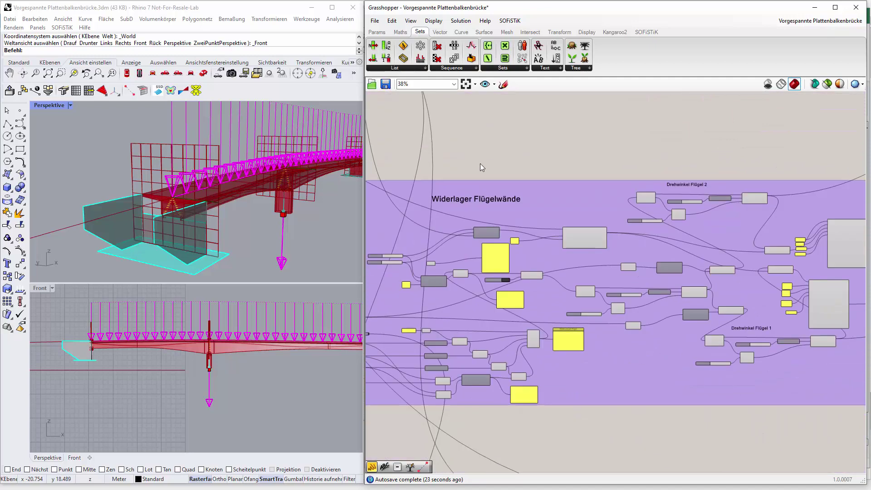
scroll(778, 341, "up", 8)
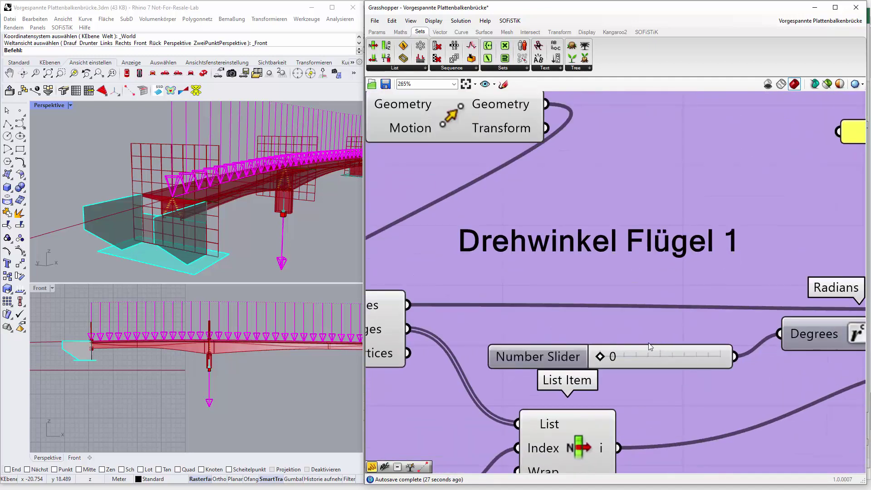
left_click_drag(600, 358, 638, 358)
mouse_move(613, 363)
left_mouse_down()
mouse_move(600, 359)
mouse_move(673, 358)
mouse_move(606, 365)
left_mouse_up()
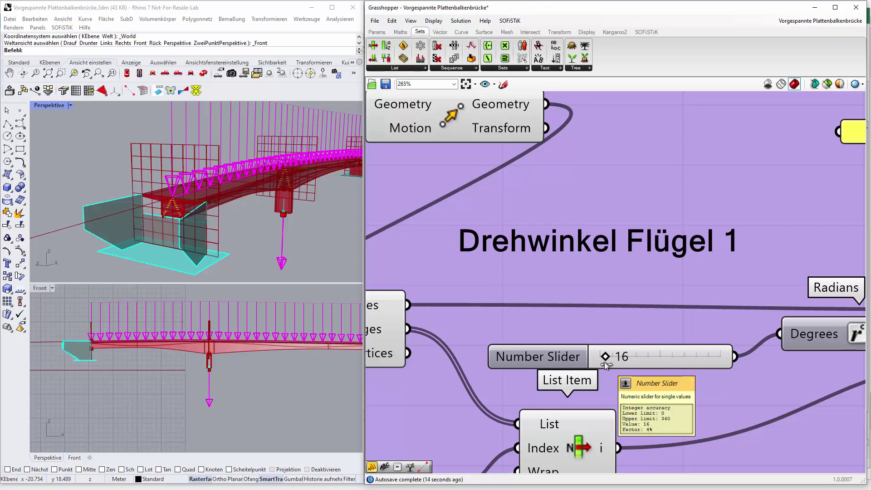
Set the rotation angle of the second wing wall (Drehwinkel Flügel 2) to 342 degrees and save the Grasshopper document
scroll(606, 304, "down", 6)
right_click_drag(607, 215, 617, 274)
scroll(597, 237, "up", 5)
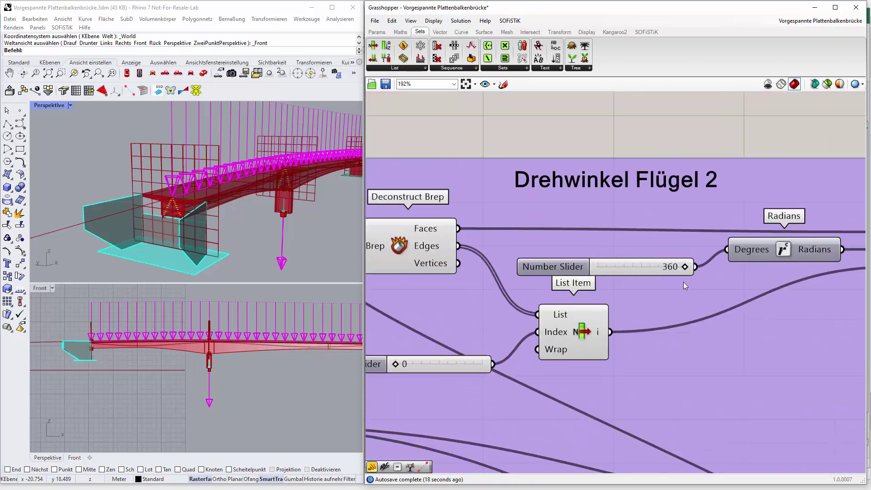
scroll(690, 276, "up", 1)
mouse_move(683, 265)
left_mouse_down()
mouse_move(644, 271)
mouse_move(689, 279)
mouse_move(677, 280)
left_mouse_up()
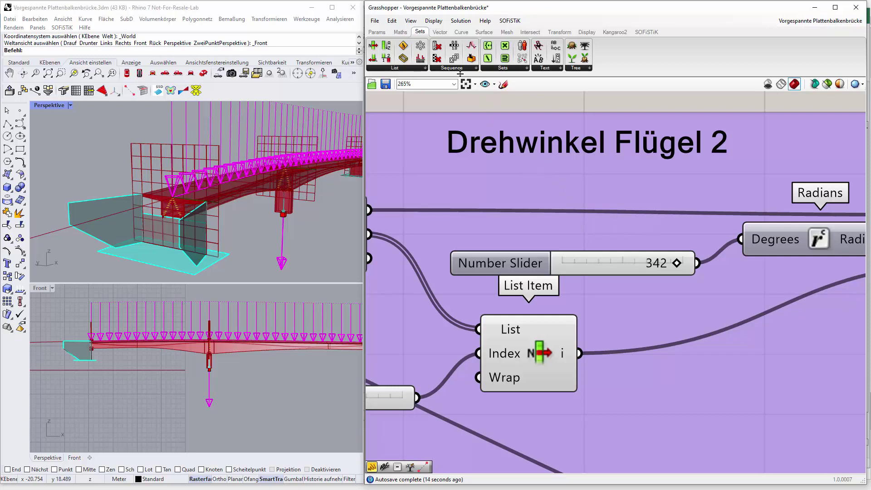
left_click(374, 21)
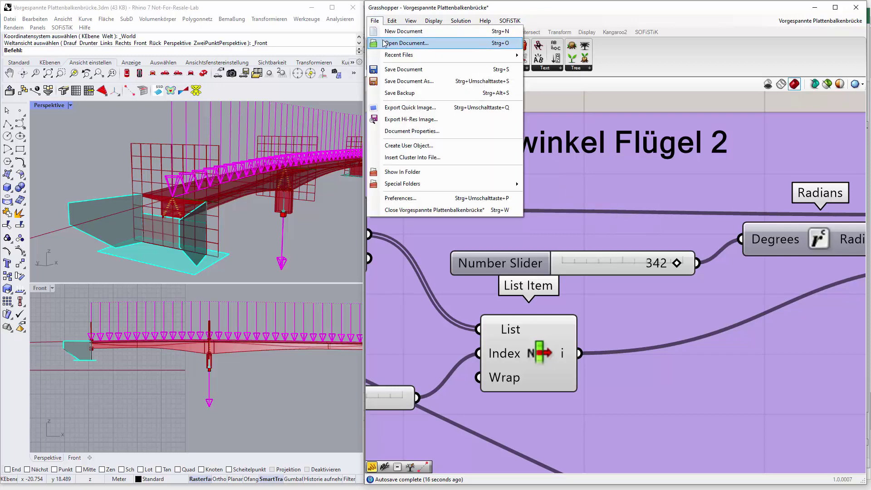
left_click(394, 69)
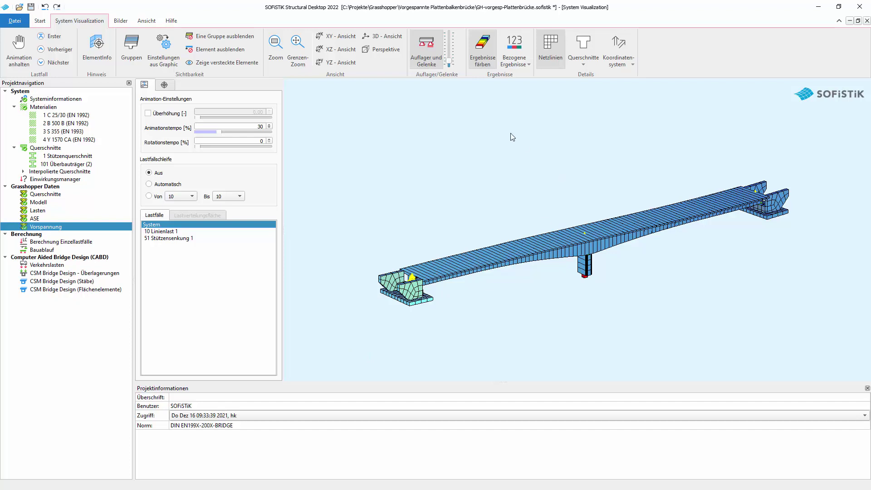
In SOFiSTiK Structural Desktop, recalculate the project up to and including the Vorspannung task
left_click_drag(603, 206, 517, 314)
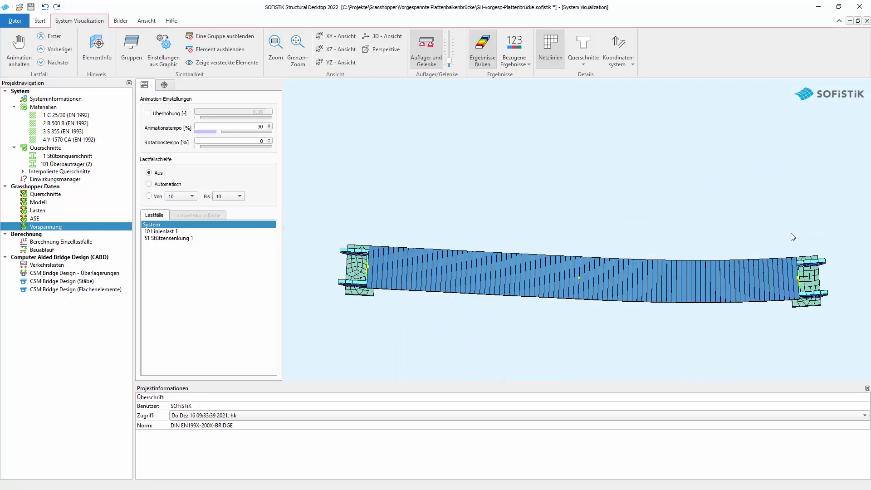
left_click_drag(701, 321, 741, 185)
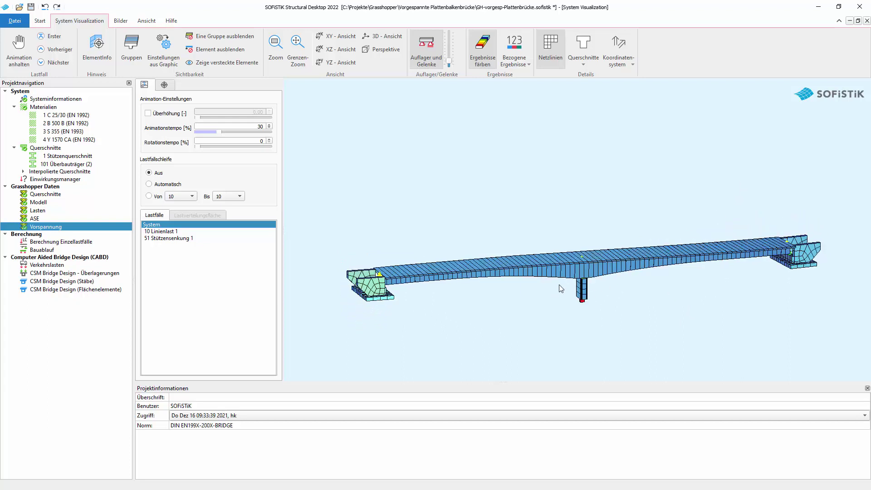
left_click_drag(694, 311, 594, 323)
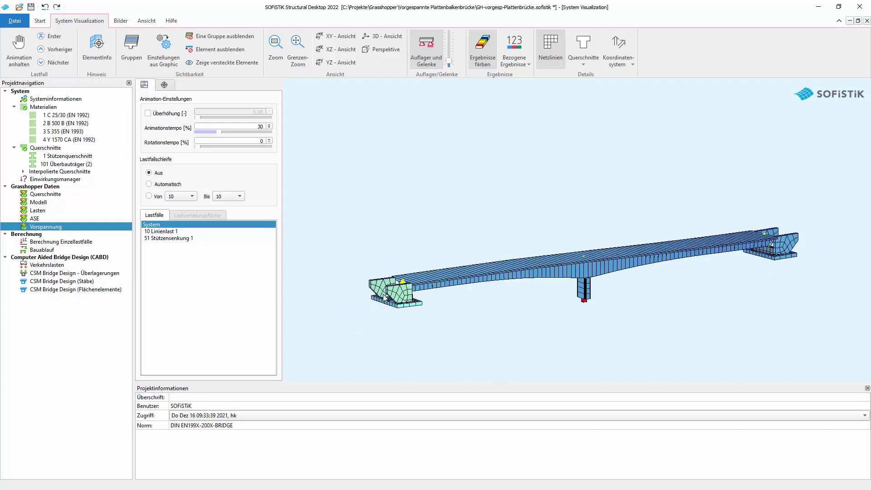
right_click(39, 228)
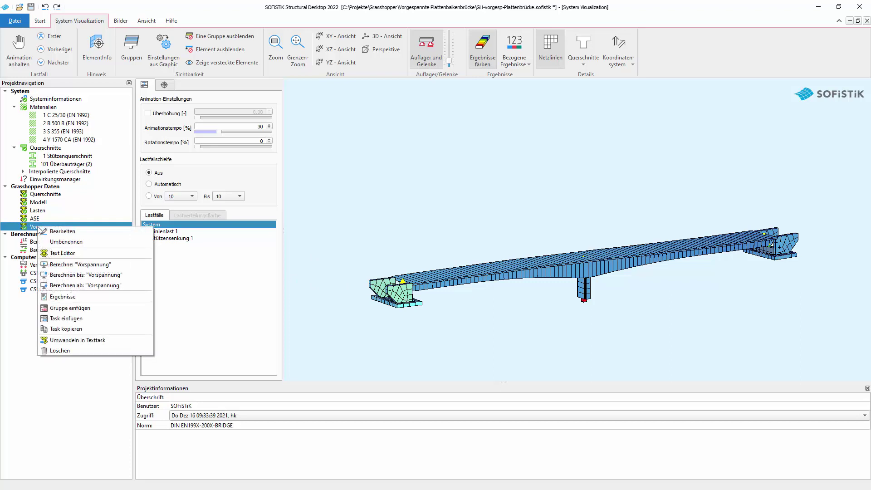
left_click(61, 275)
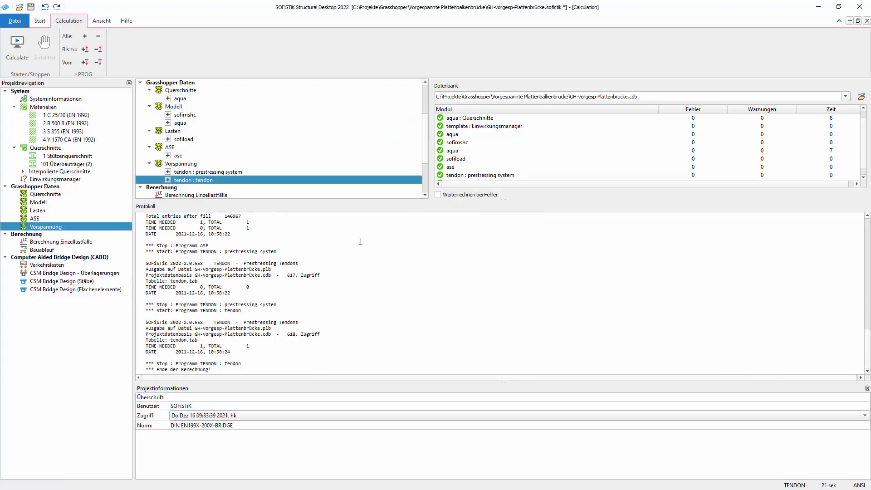
Open the system visualization of the recalculated bridge and examine its wing walls, curved deck and haunch at the middle column
left_click(40, 23)
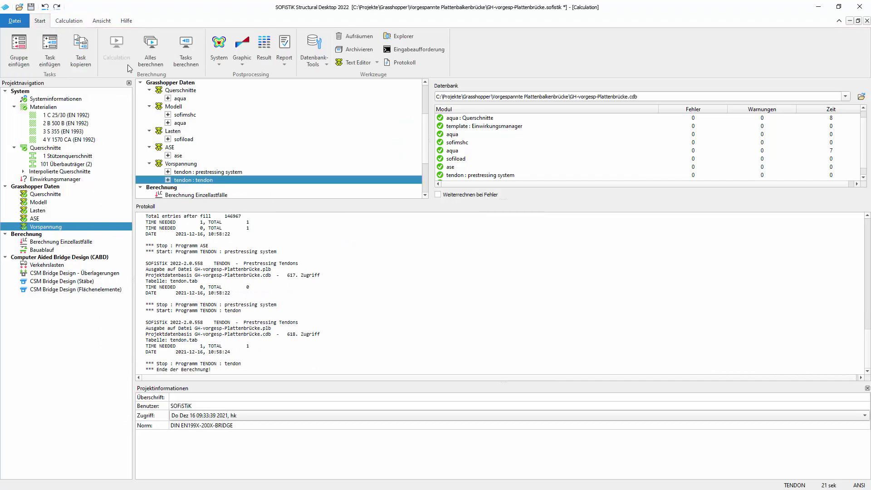
left_click(219, 45)
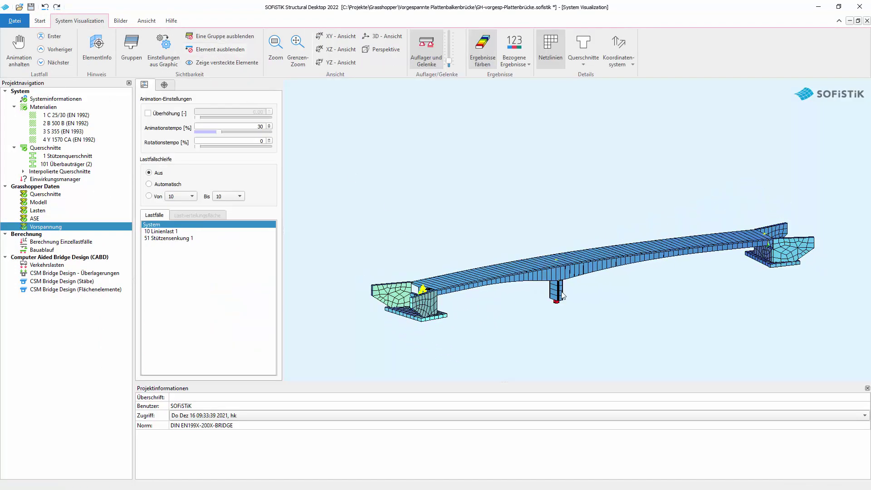
left_click_drag(603, 291, 628, 320)
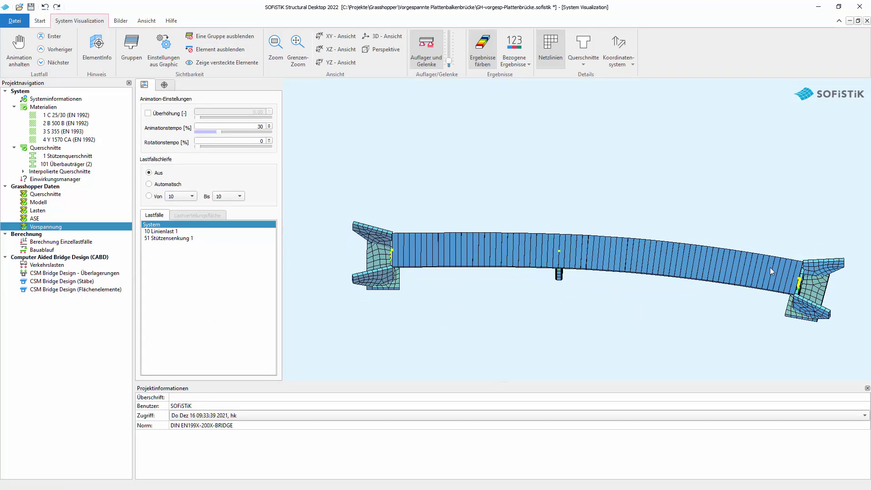
left_click_drag(710, 321, 593, 282)
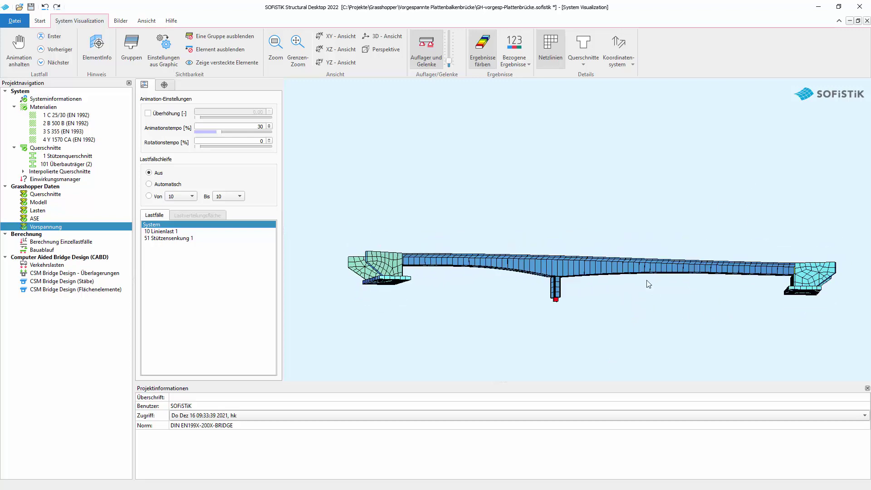
scroll(559, 336, "up", 5)
scroll(559, 336, "down", 5)
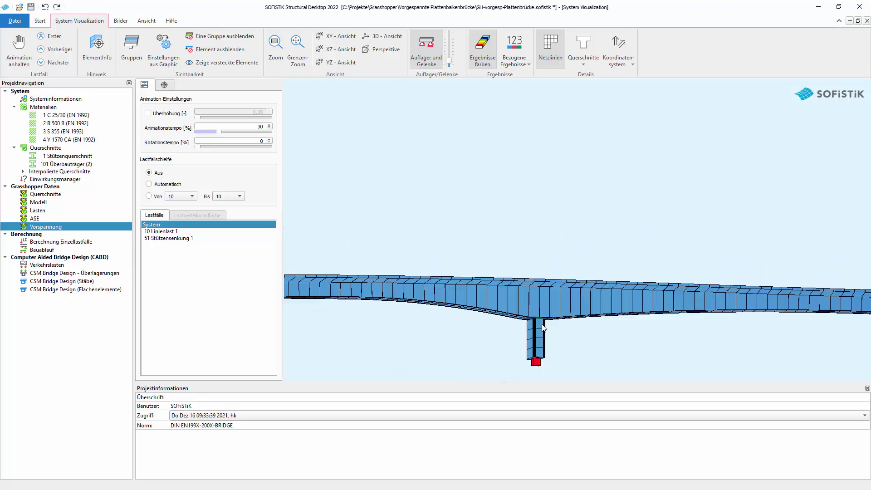
scroll(547, 336, "up", 1)
scroll(507, 263, "down", 1)
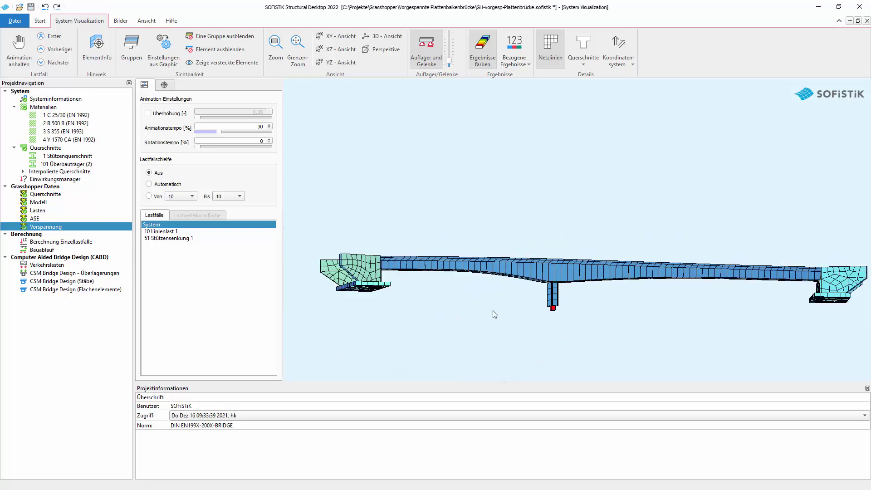
left_click_drag(496, 295, 545, 375)
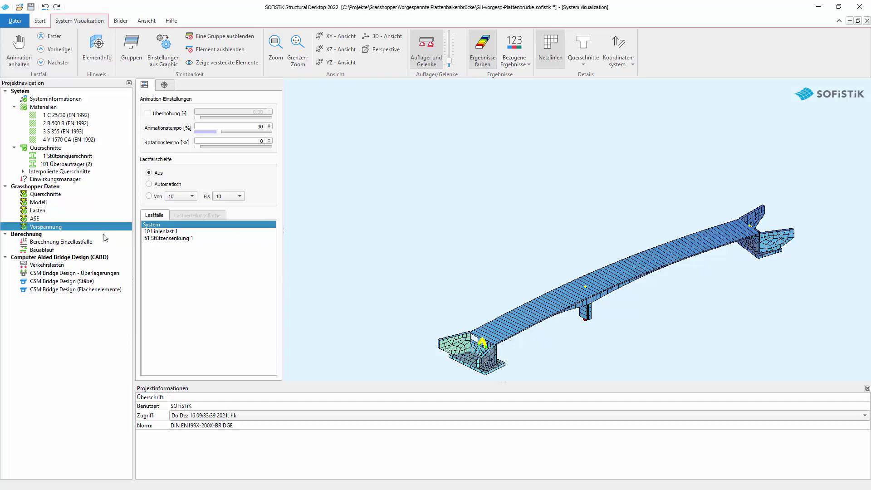
Display the results of load cases 10 Linienlast 1 and 51 Stützensenkung 1, and return to the System display
left_click(158, 231)
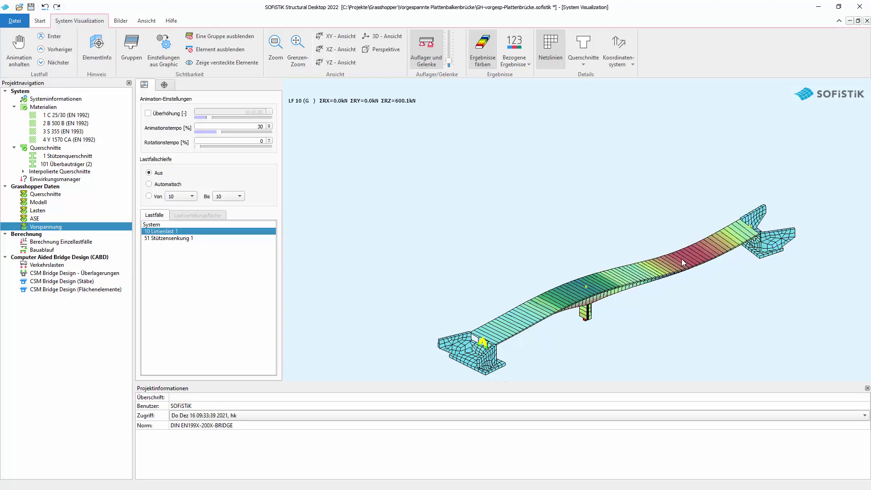
left_click(164, 224)
left_click(171, 238)
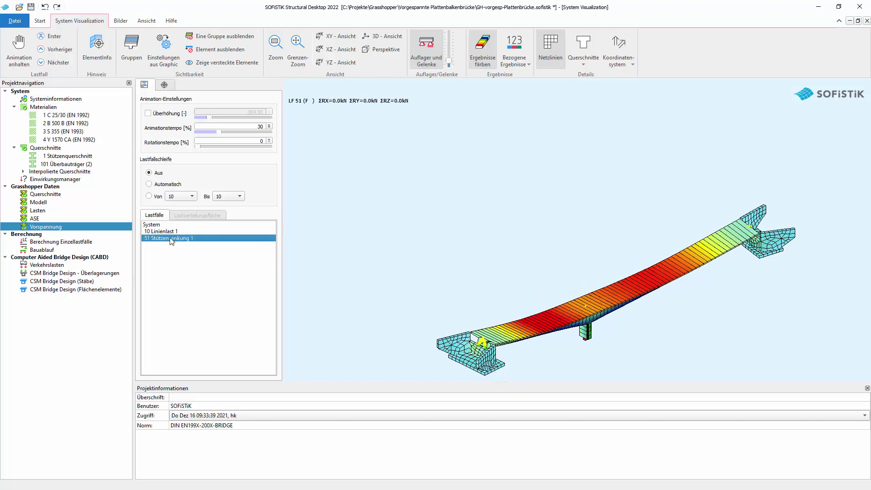
left_click(159, 225)
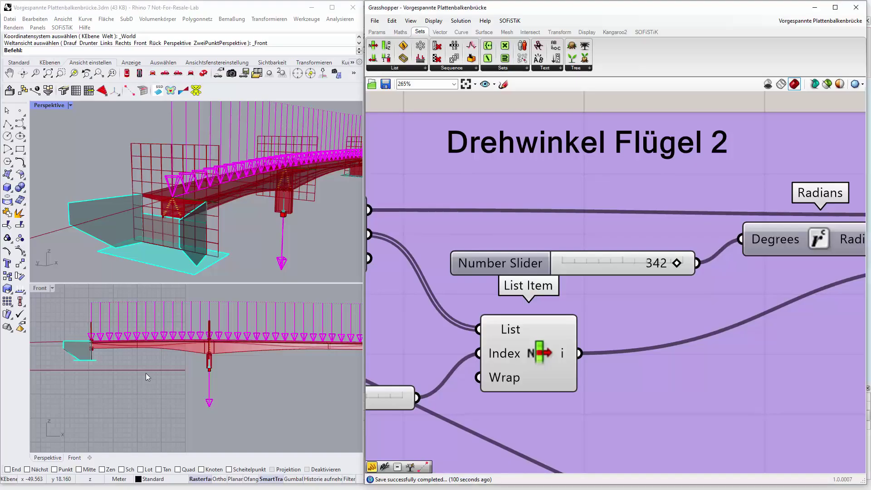
Switch back to Grasshopper and locate the Achsdefinition group with its Trassierung, Vertikale Lage and Placements inputs
scroll(527, 282, "down", 4)
scroll(527, 281, "down", 6)
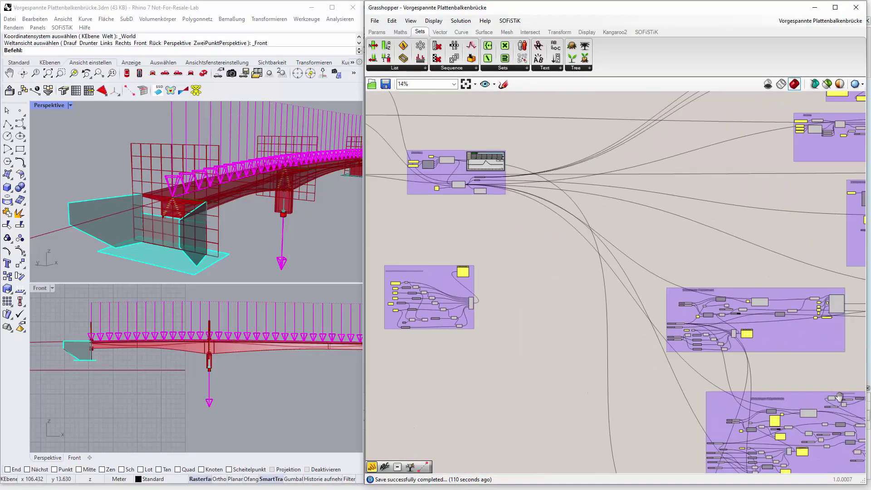
scroll(247, 205, "up", 3)
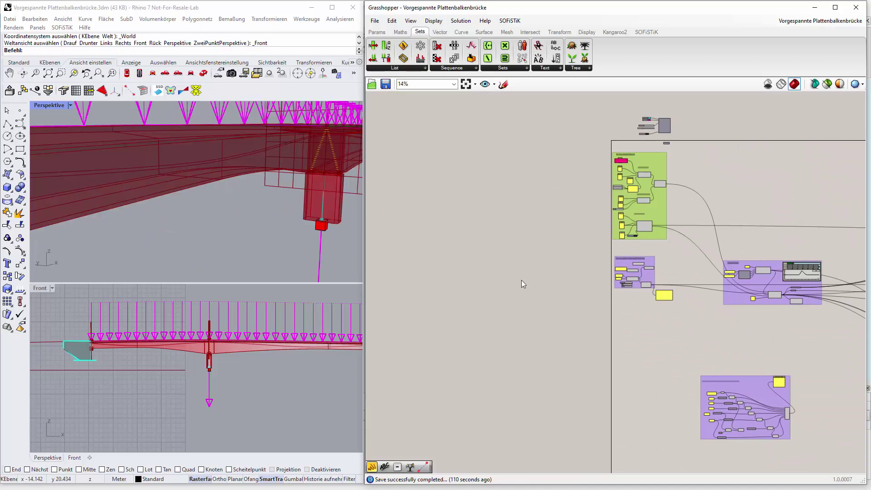
scroll(681, 182, "up", 6)
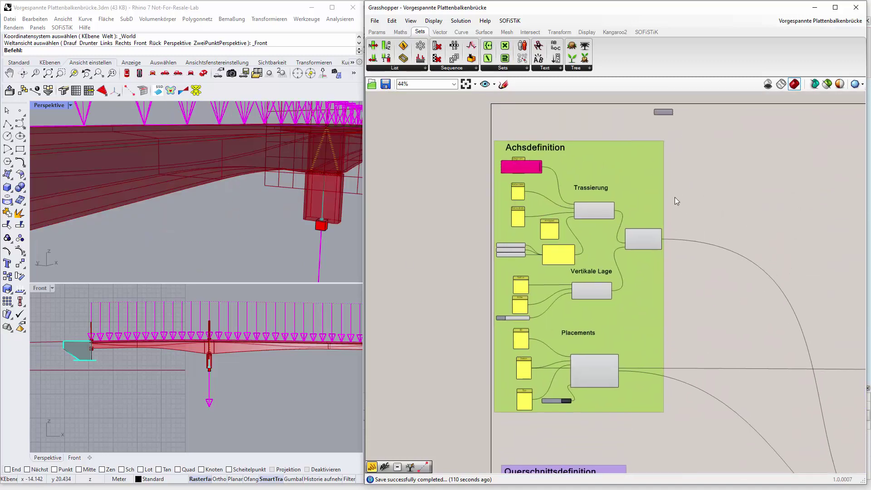